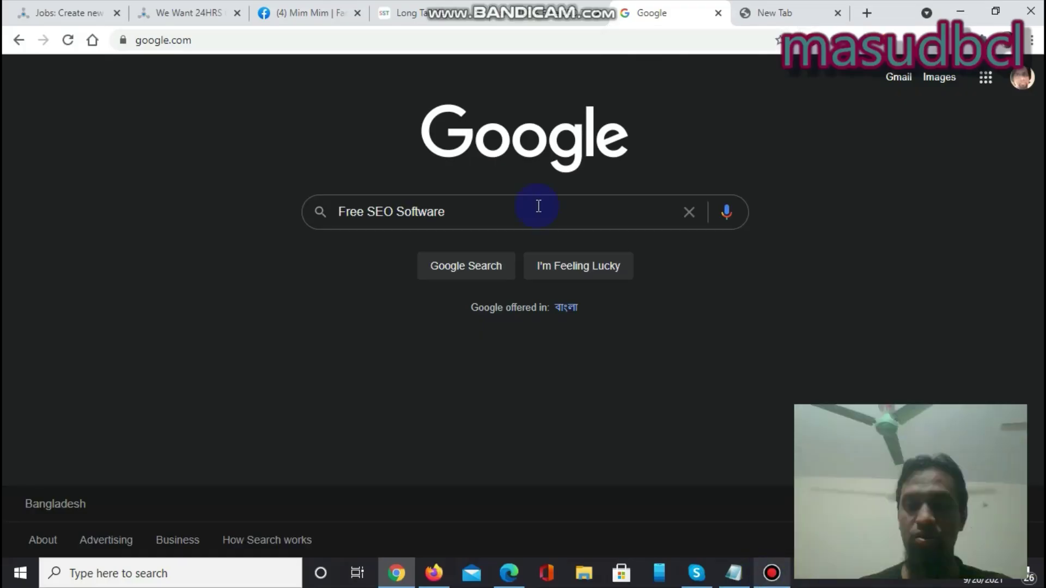
# Step: Select the 'Free SEO Software' query in Google Search and dismiss the suggestion list
pyautogui.click(539, 206)
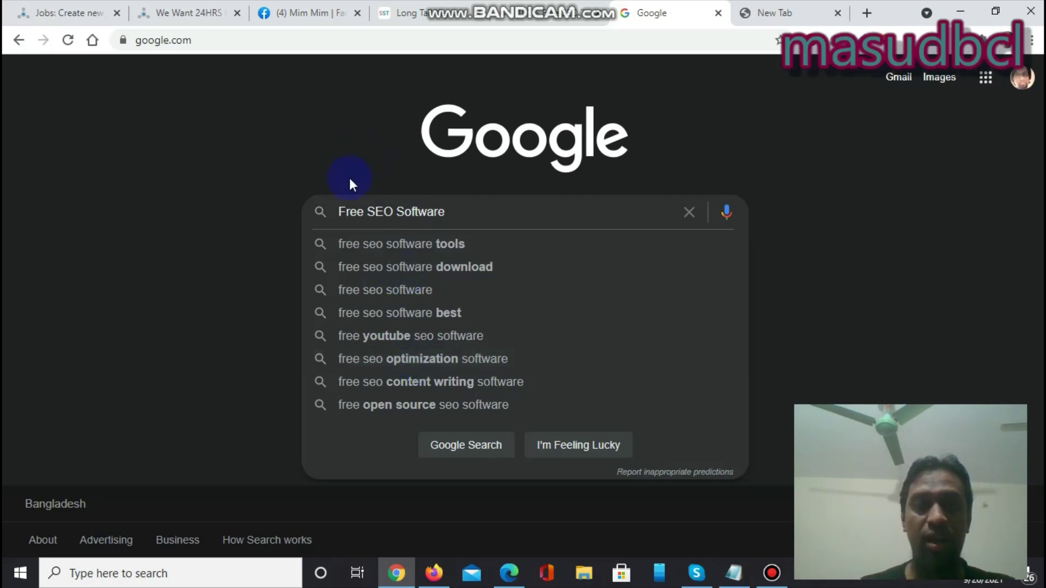
pyautogui.moveTo(341, 214); pyautogui.dragTo(453, 214)
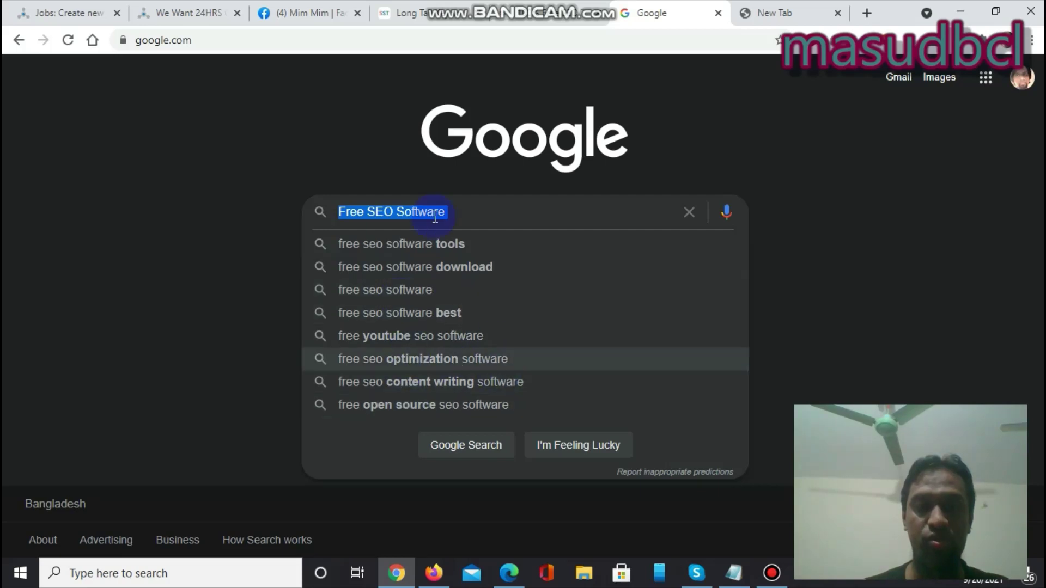
pyautogui.click(780, 257)
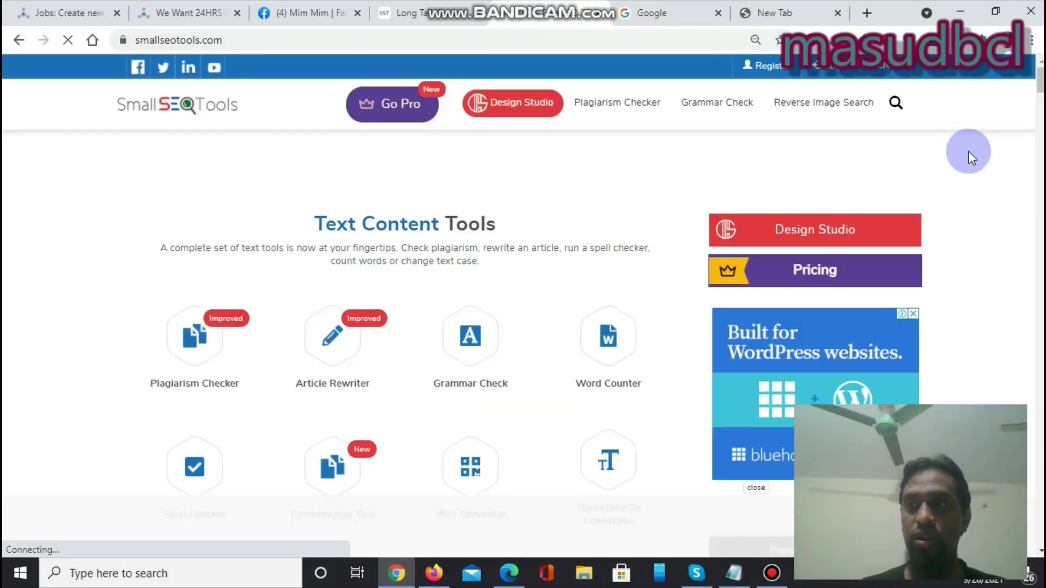
# Step: Scroll the SmallSEOTools home page to Keywords Tools and open the Long Tail Keyword Generator
pyautogui.moveTo(1039, 96); pyautogui.dragTo(1041, 143)
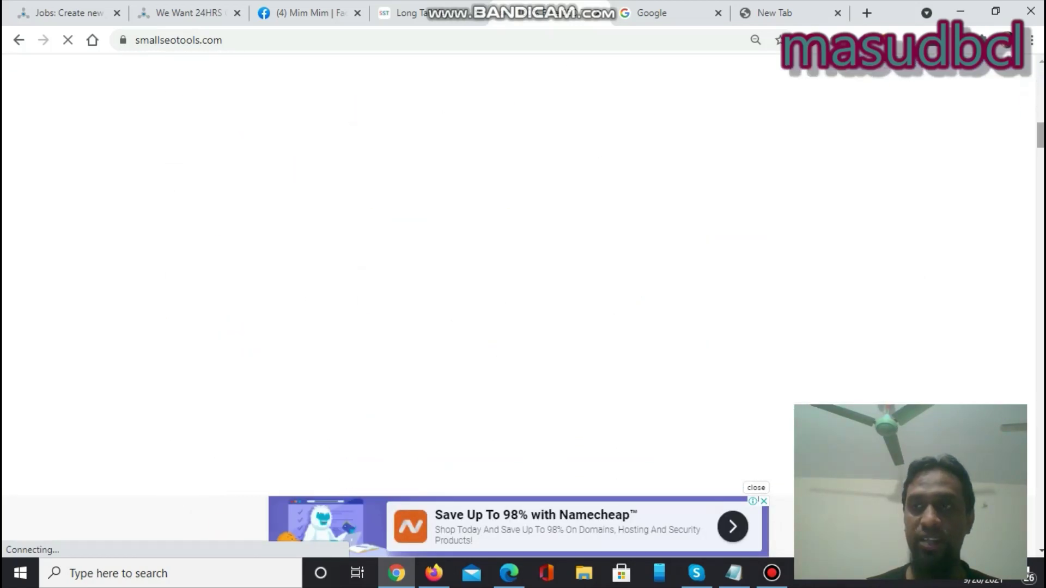
pyautogui.click(1042, 135)
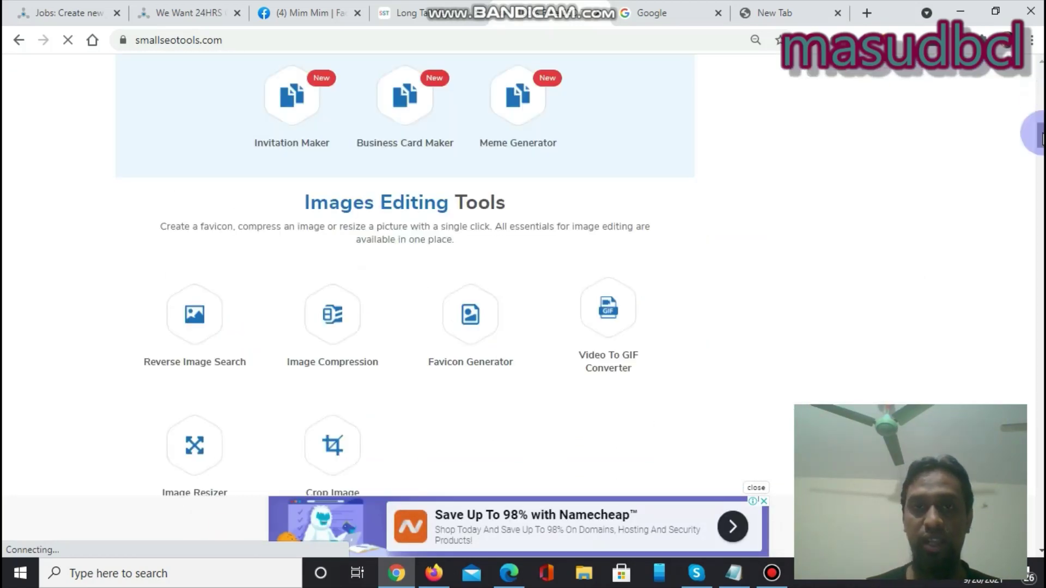
pyautogui.moveTo(1041, 135); pyautogui.dragTo(1041, 163)
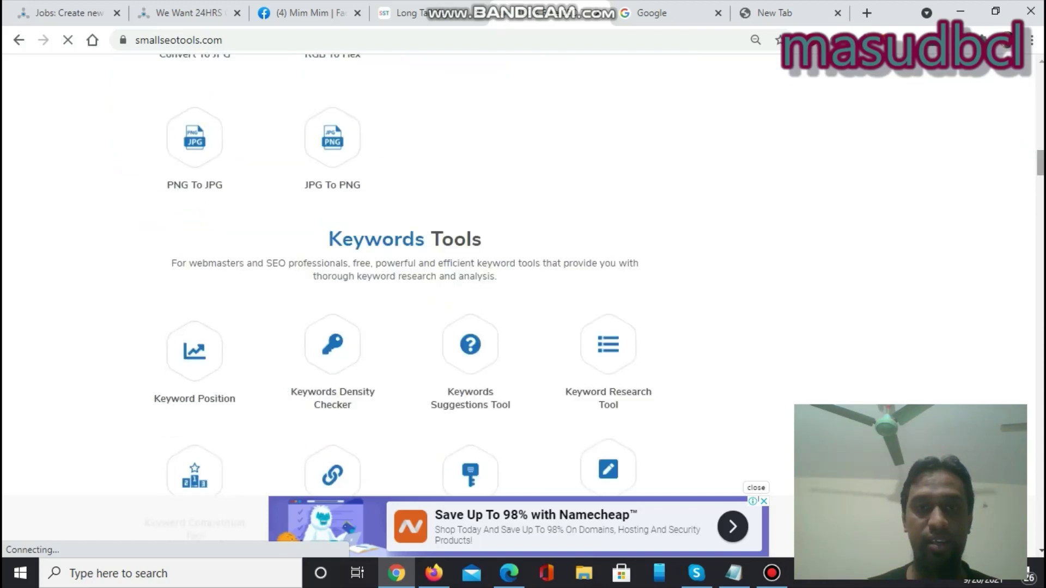
pyautogui.scroll(-3, 474, 343)
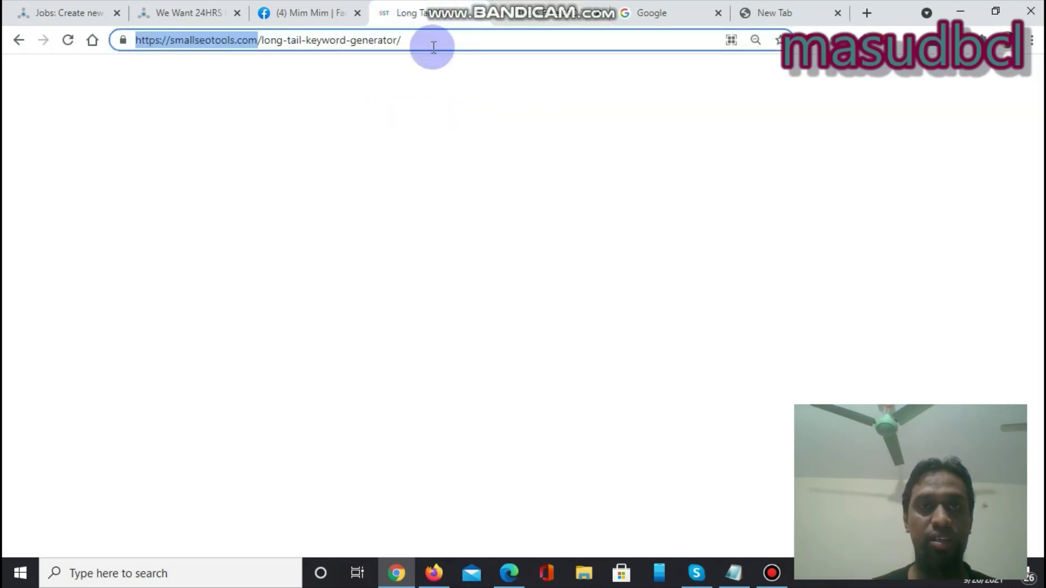
# Step: Scroll to the Seed List and select the 'seo software' seed keyword
pyautogui.click(433, 47)
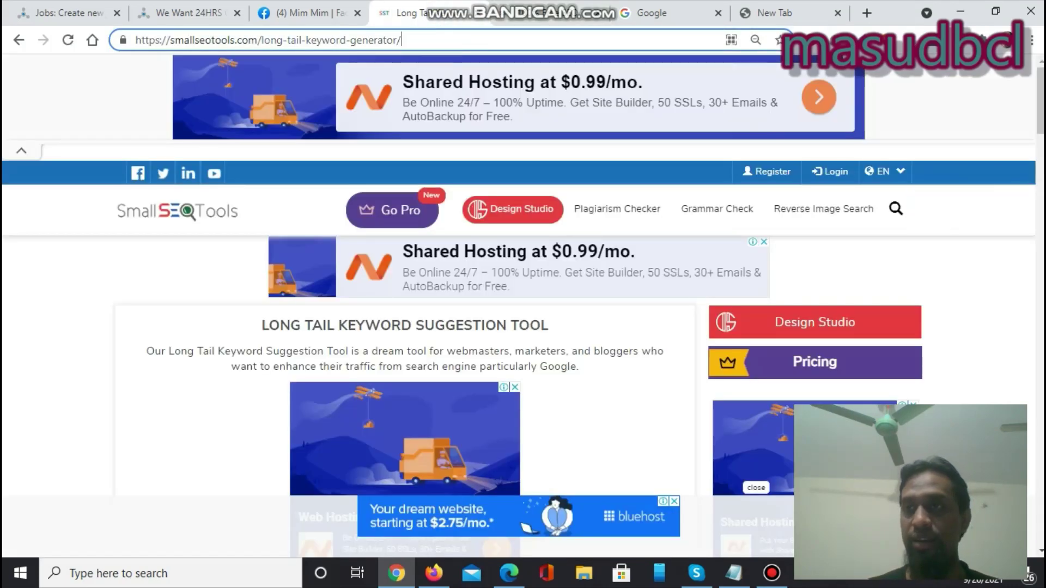
pyautogui.moveTo(1040, 87); pyautogui.dragTo(1040, 125)
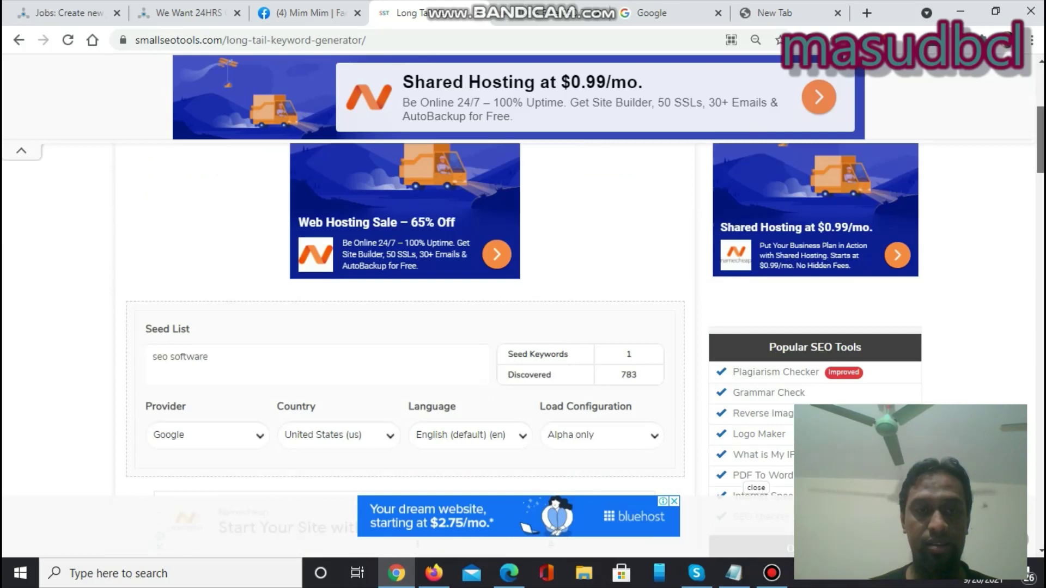
pyautogui.click(242, 361)
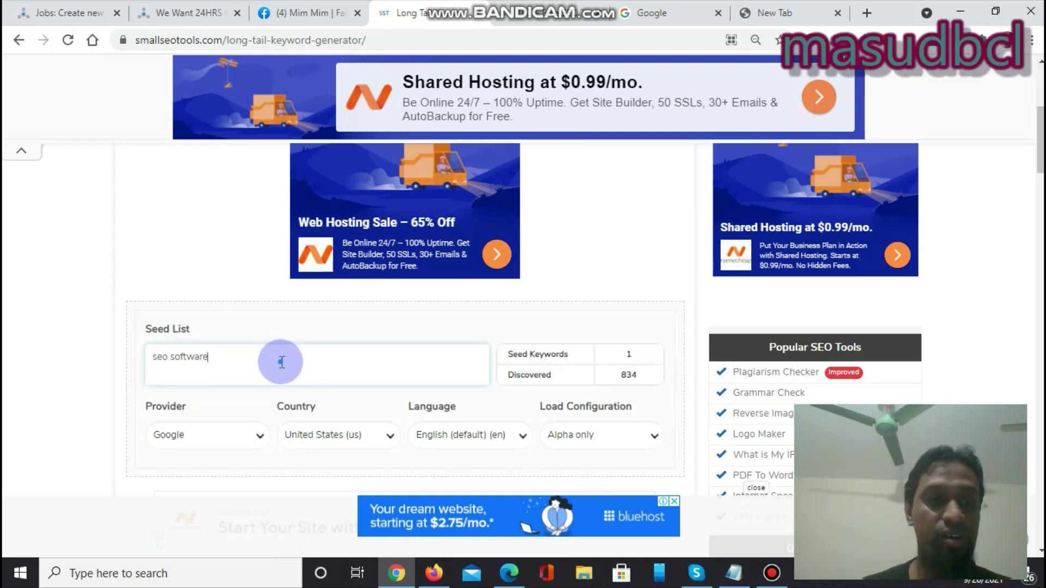
pyautogui.moveTo(282, 363); pyautogui.dragTo(155, 360)
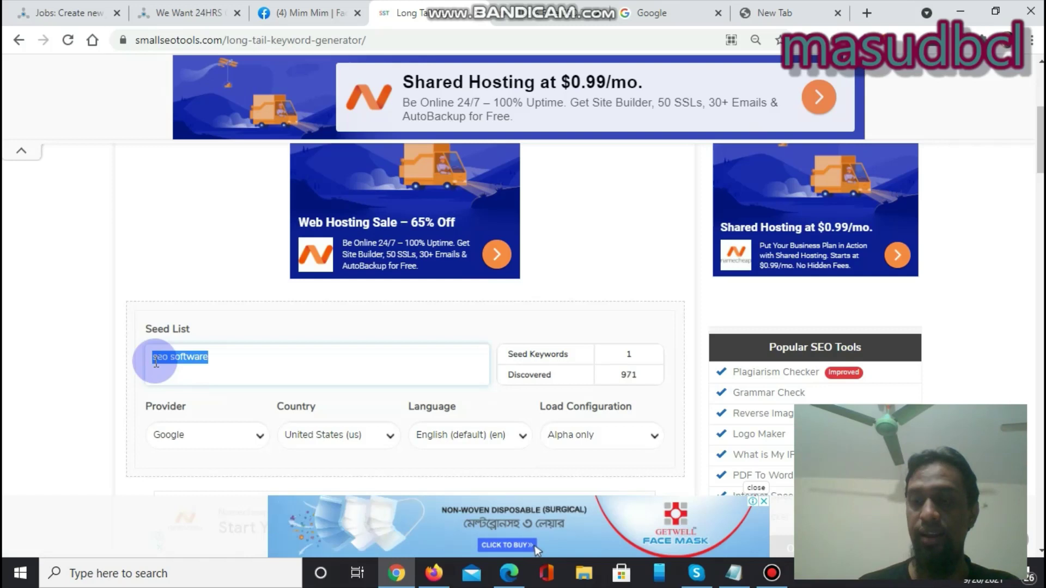
# Step: Check the Google 'Free SEO Software' tab, then return to the tool and deselect the seed
pyautogui.click(632, 8)
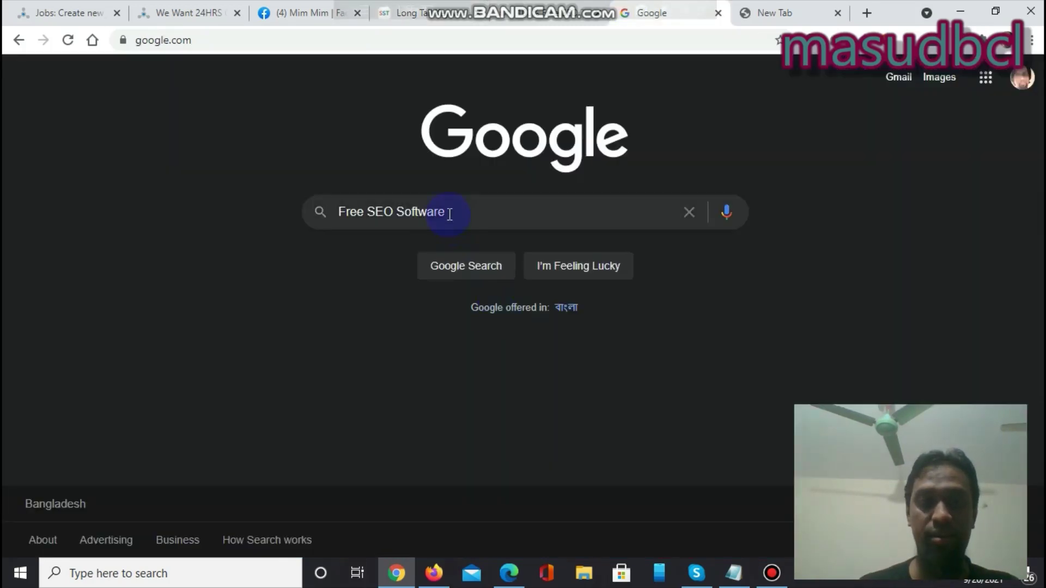
pyautogui.click(449, 213)
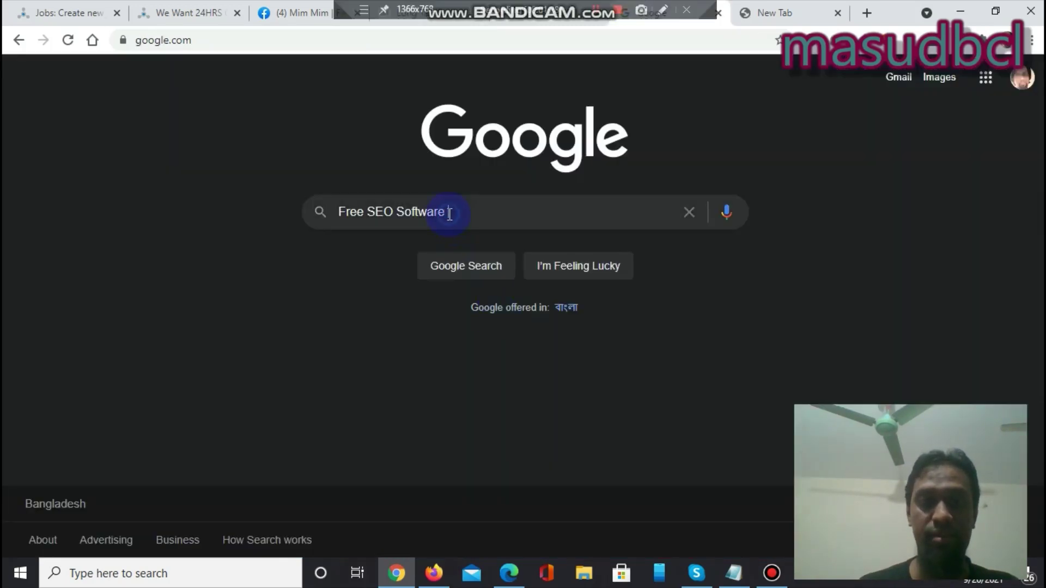
pyautogui.click(443, 6)
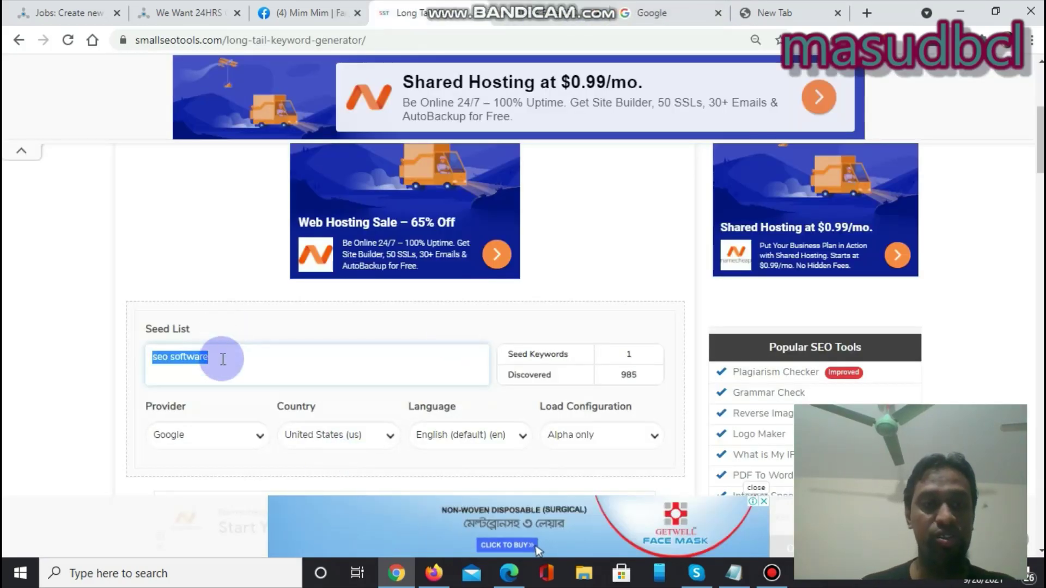
pyautogui.click(222, 360)
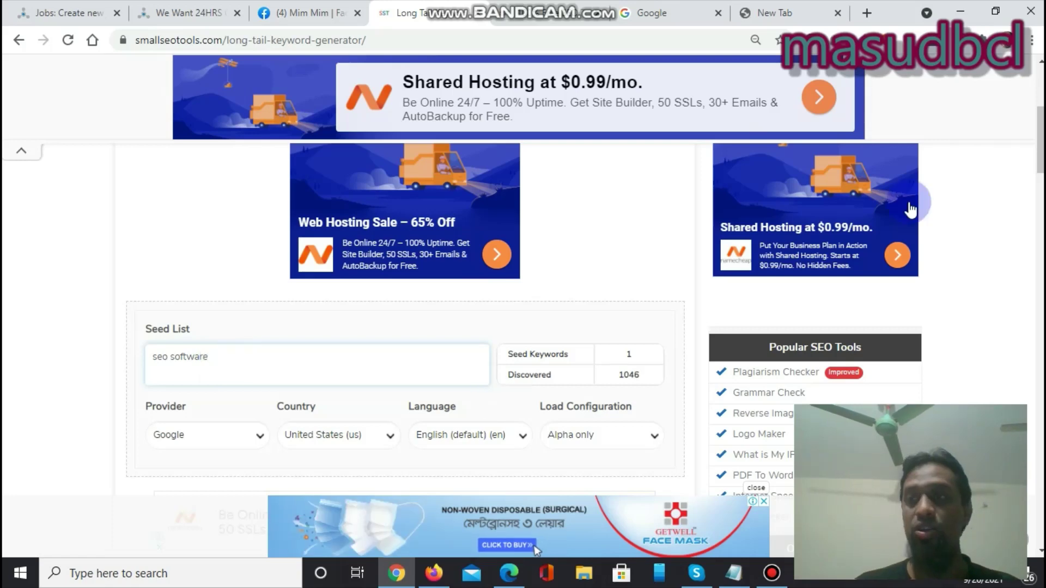
# Step: Scroll down, reselect the 'seo software' seed and open the keyword provider list
pyautogui.scroll(-1, 1039, 145)
pyautogui.scroll(-1, 233, 263)
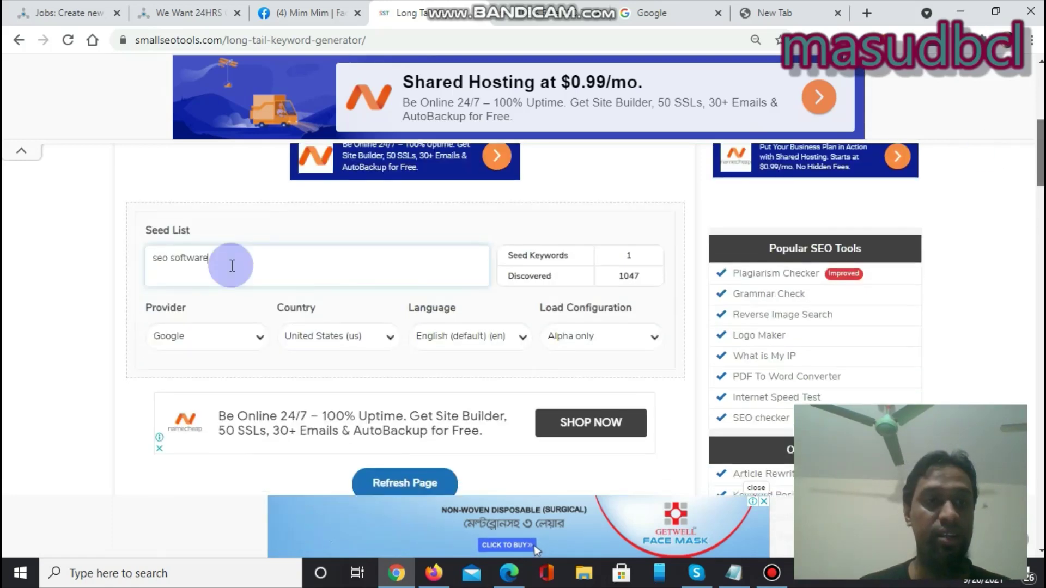
pyautogui.click(177, 260)
pyautogui.click(215, 249)
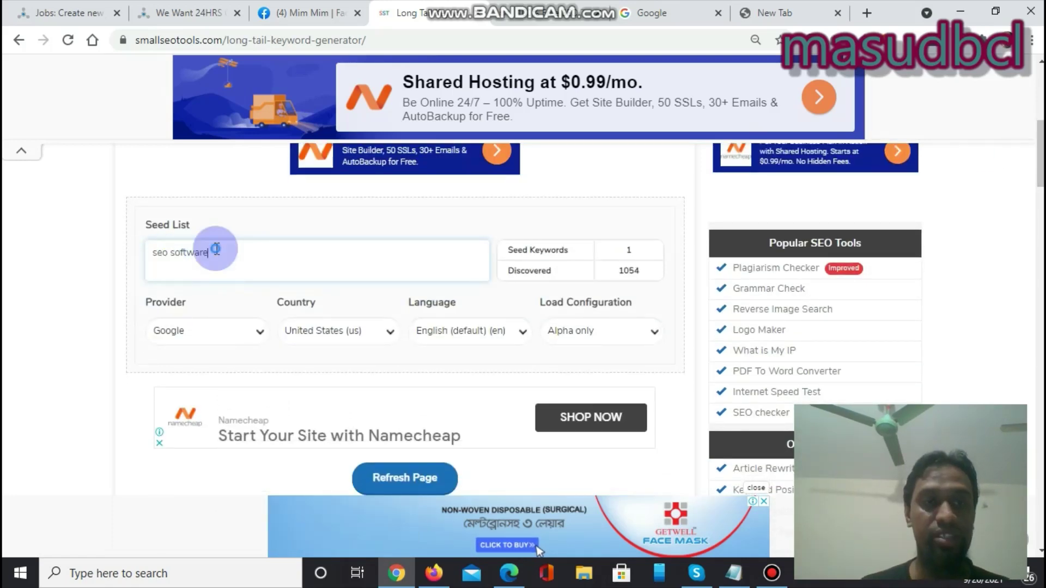
pyautogui.moveTo(216, 248); pyautogui.dragTo(102, 257)
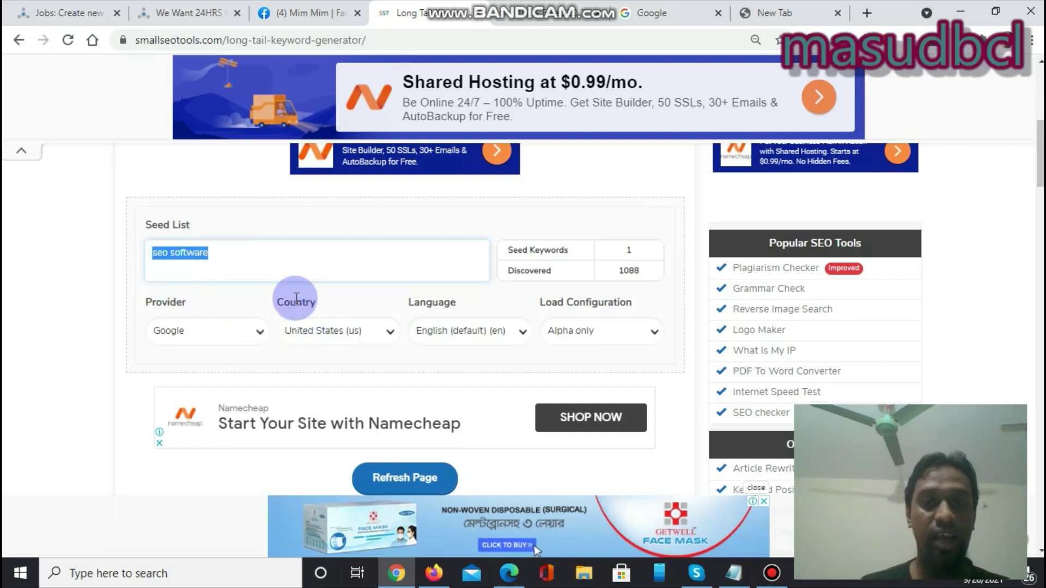
pyautogui.click(231, 337)
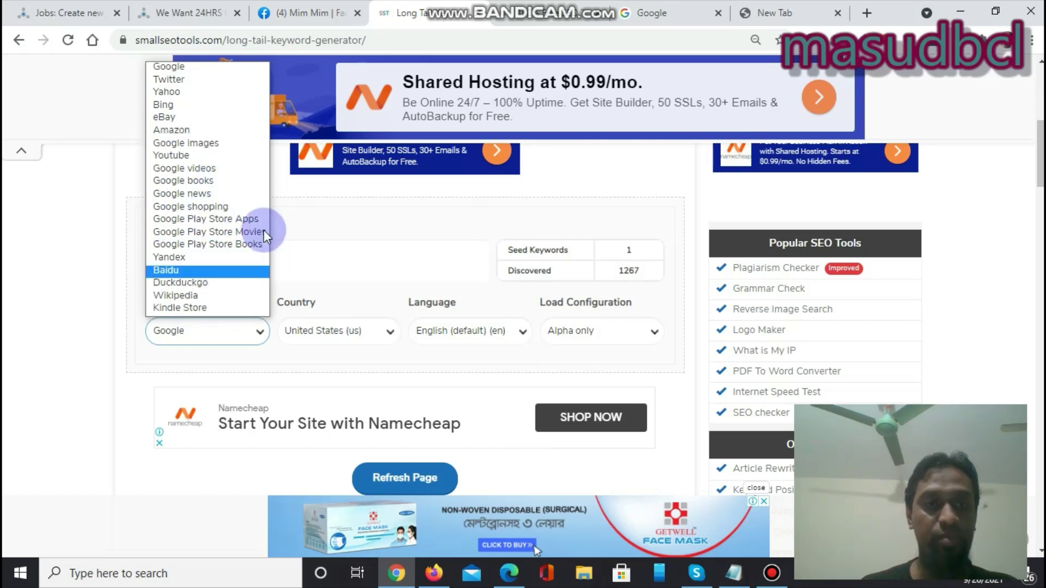
pyautogui.click(189, 66)
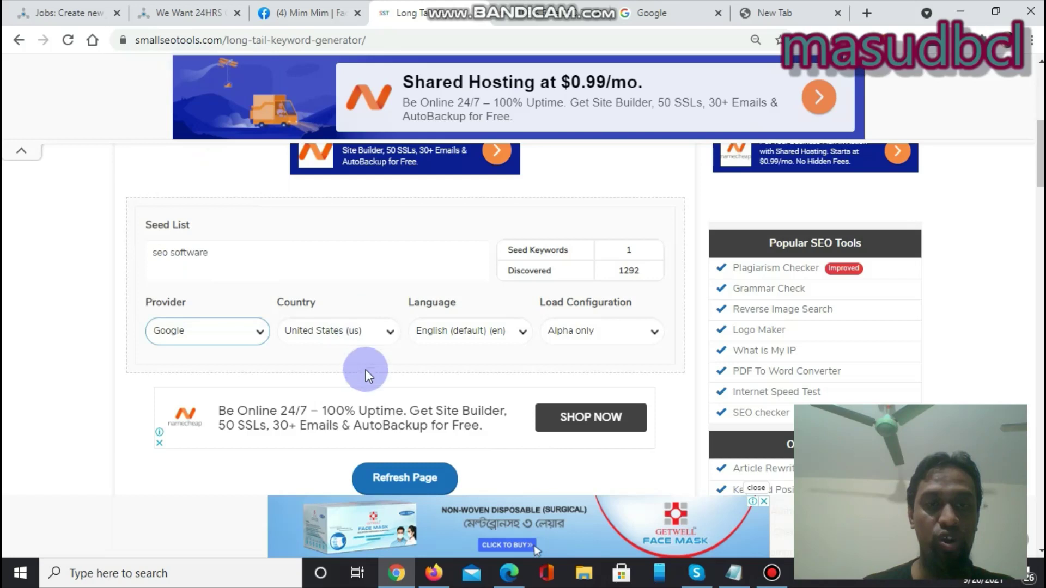
pyautogui.click(368, 338)
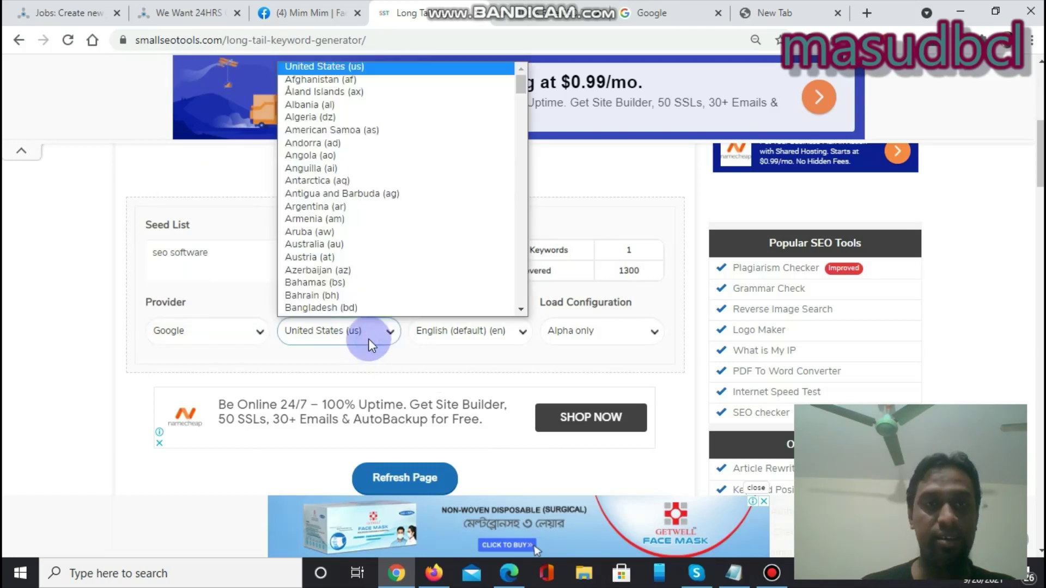
pyautogui.click(342, 66)
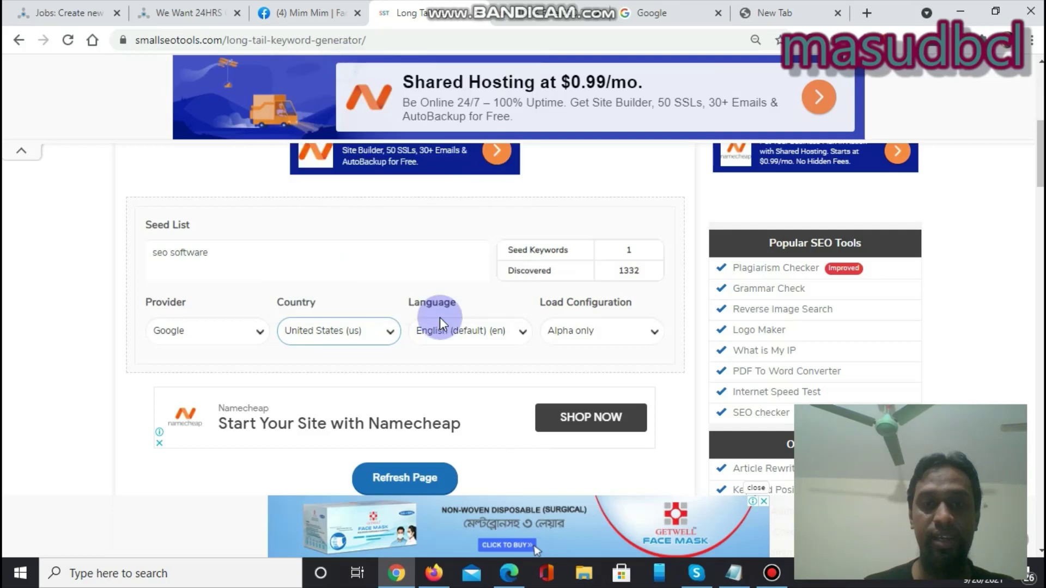
pyautogui.click(479, 332)
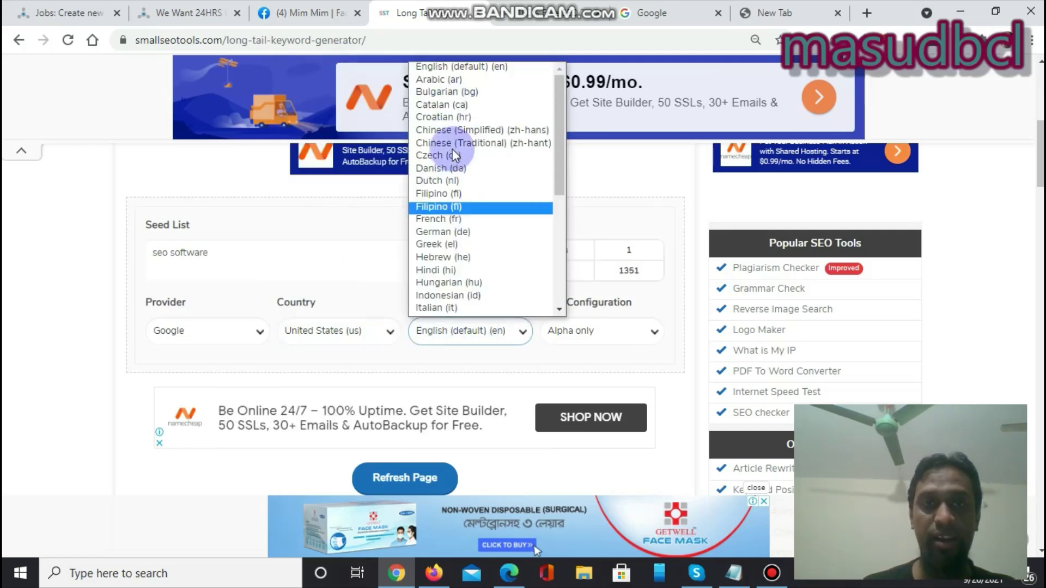
pyautogui.click(494, 66)
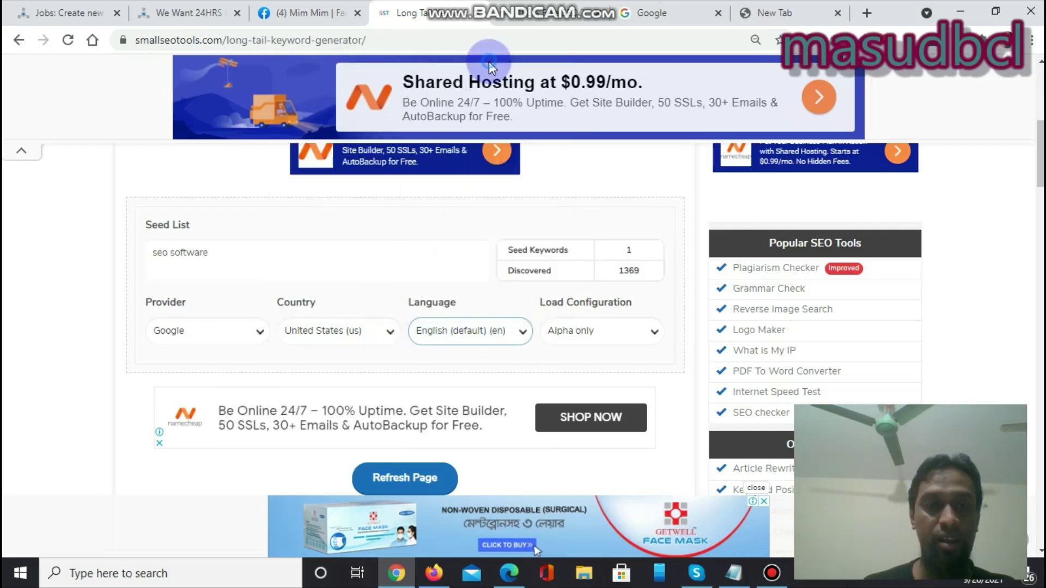
pyautogui.click(354, 331)
pyautogui.moveTo(521, 101); pyautogui.dragTo(490, 102)
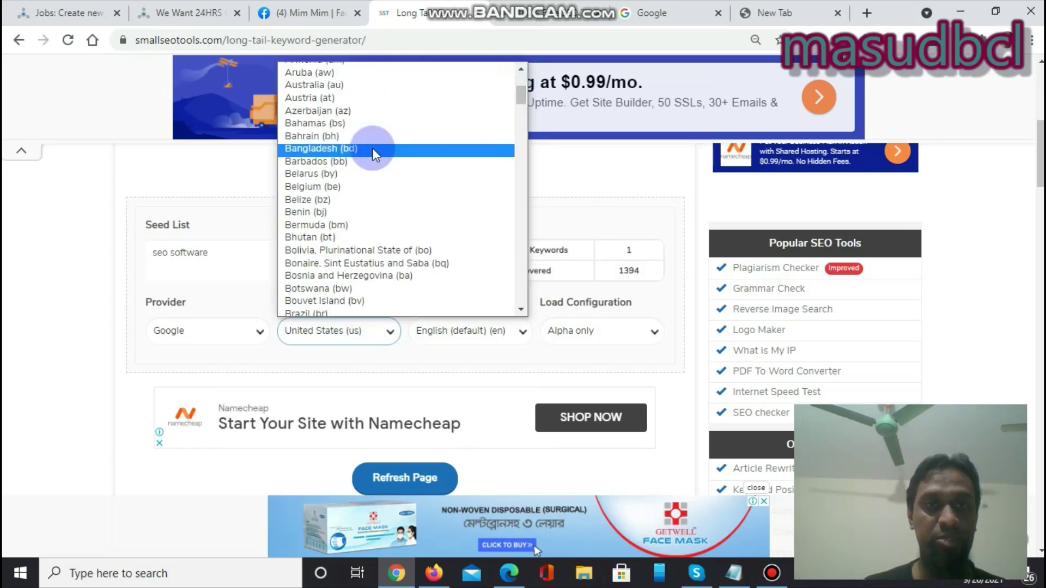
pyautogui.click(611, 339)
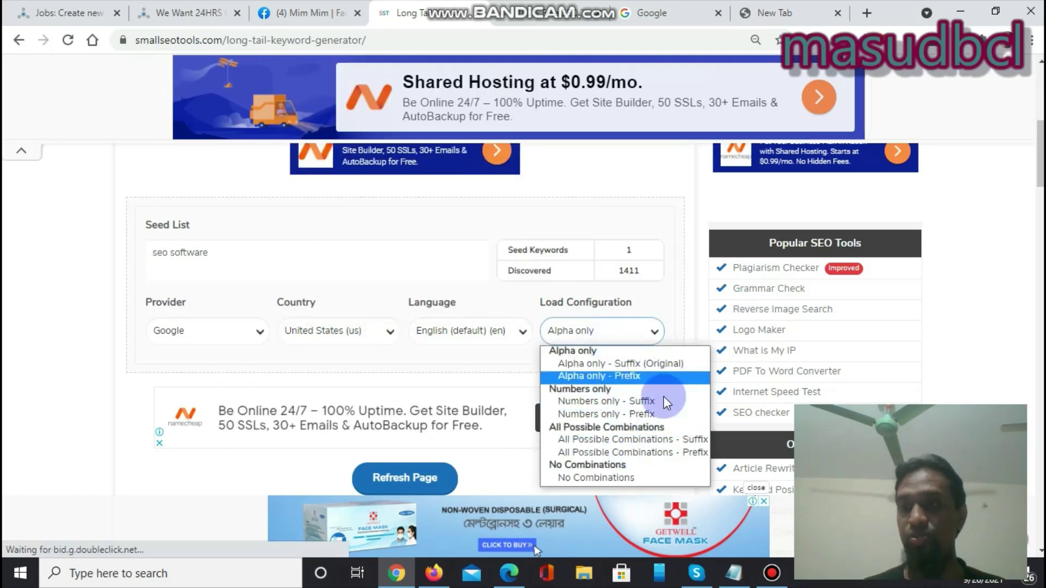
pyautogui.click(44, 382)
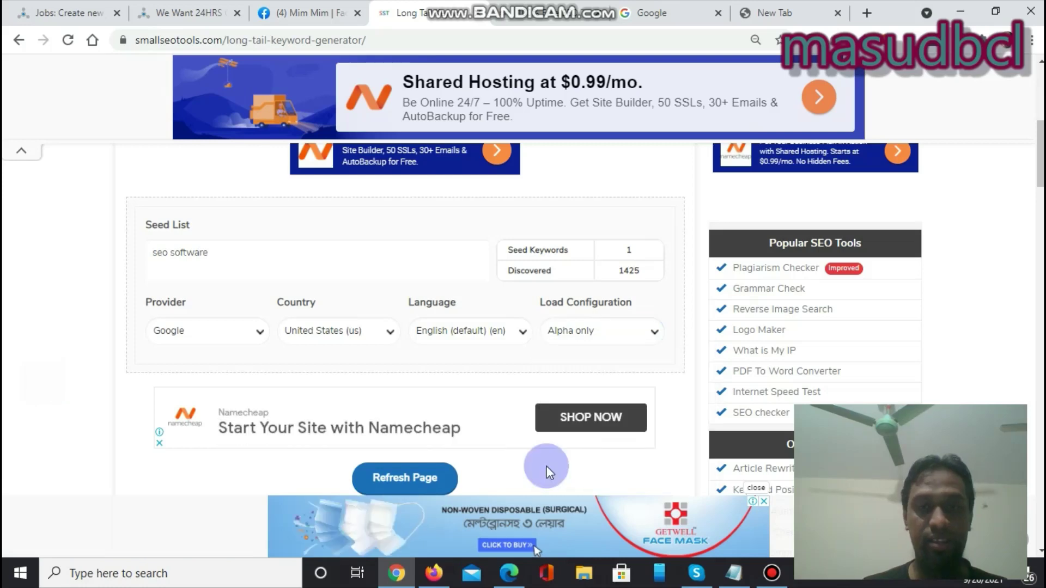
# Step: Look over the Results table, then reload the tool with Refresh Page
pyautogui.scroll(-7, 537, 551)
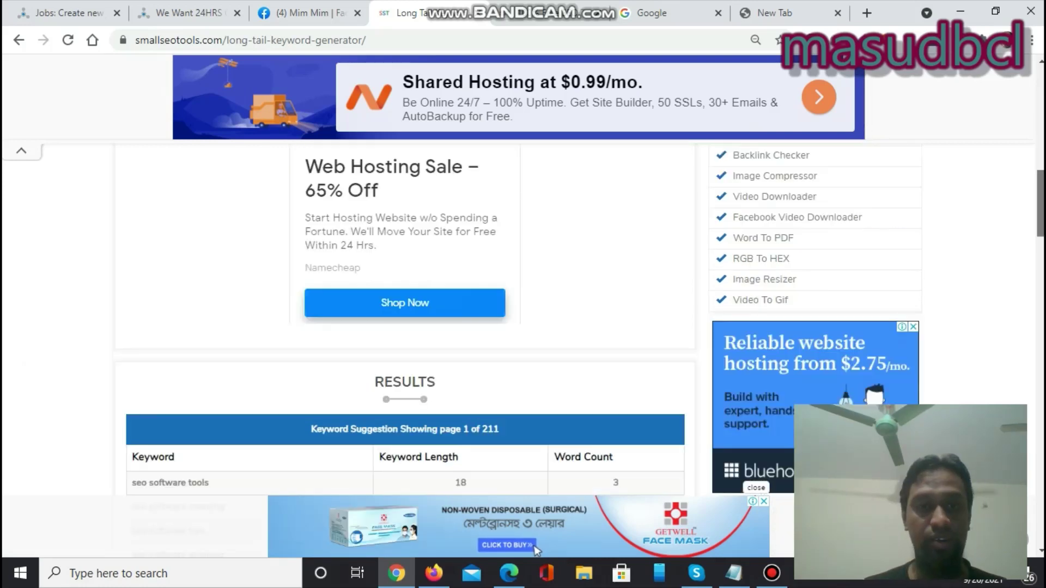
pyautogui.scroll(-1, 535, 550)
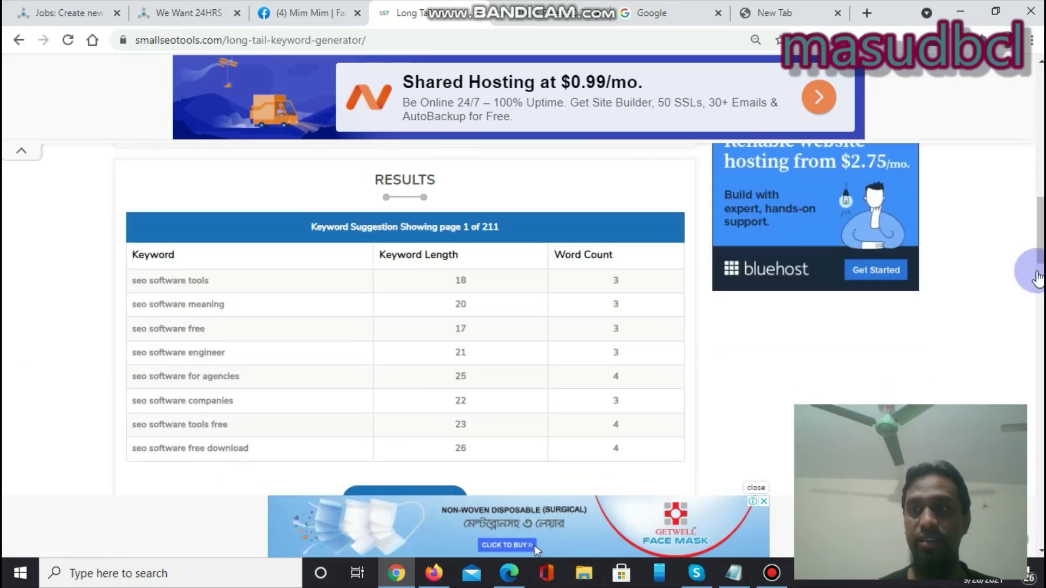
pyautogui.scroll(6, 555, 290)
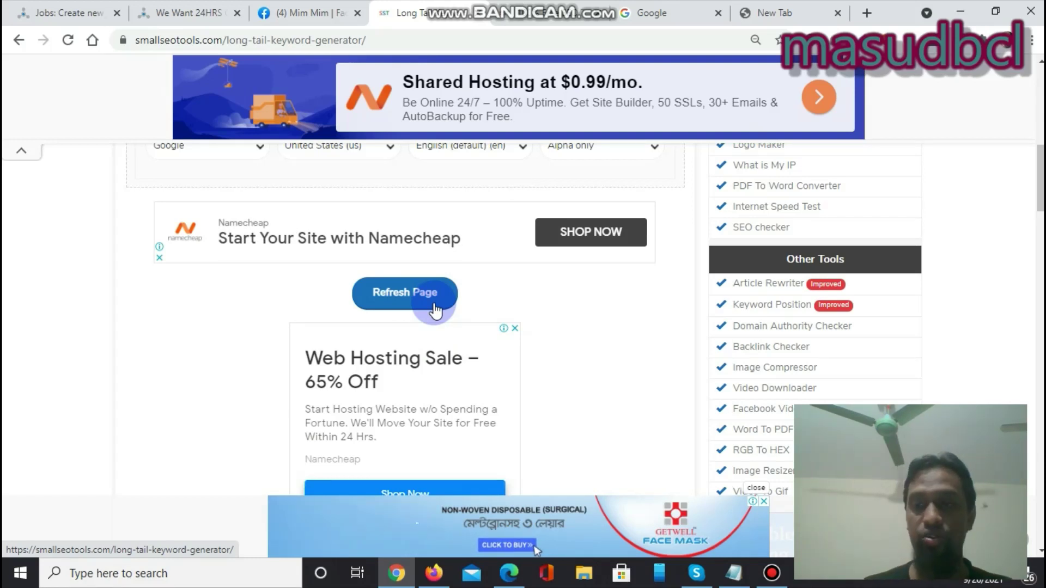
pyautogui.moveTo(594, 9)
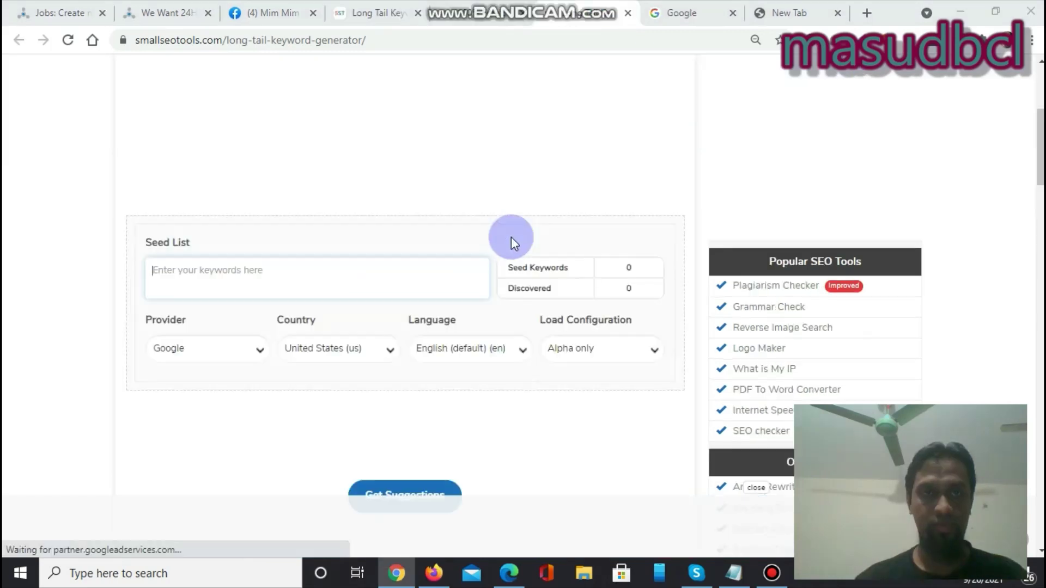
# Step: Generate suggestions for seed 'seo software' using Google and United States (us)
pyautogui.click(409, 279)
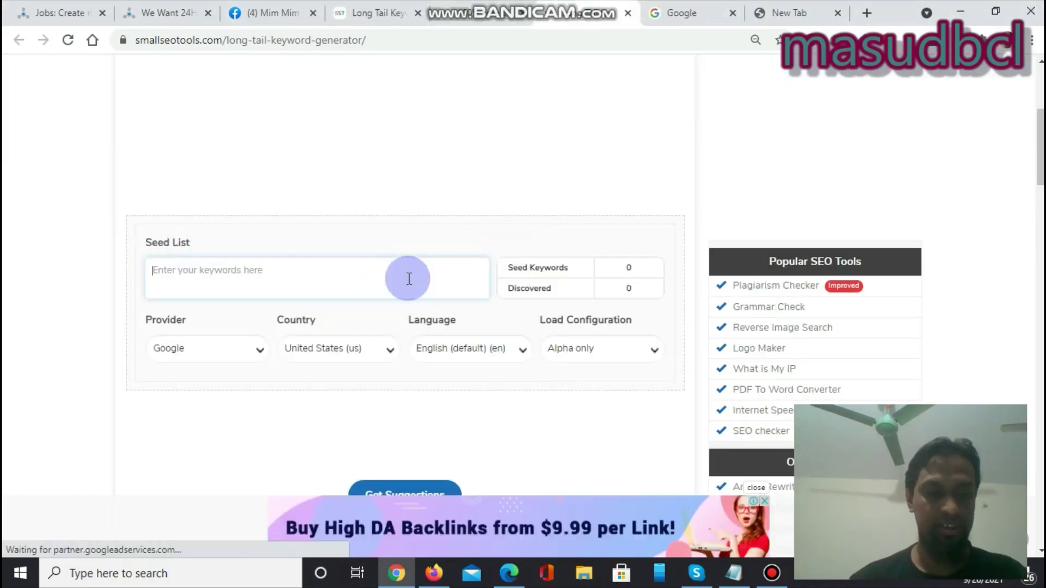
pyautogui.write('seo sof')
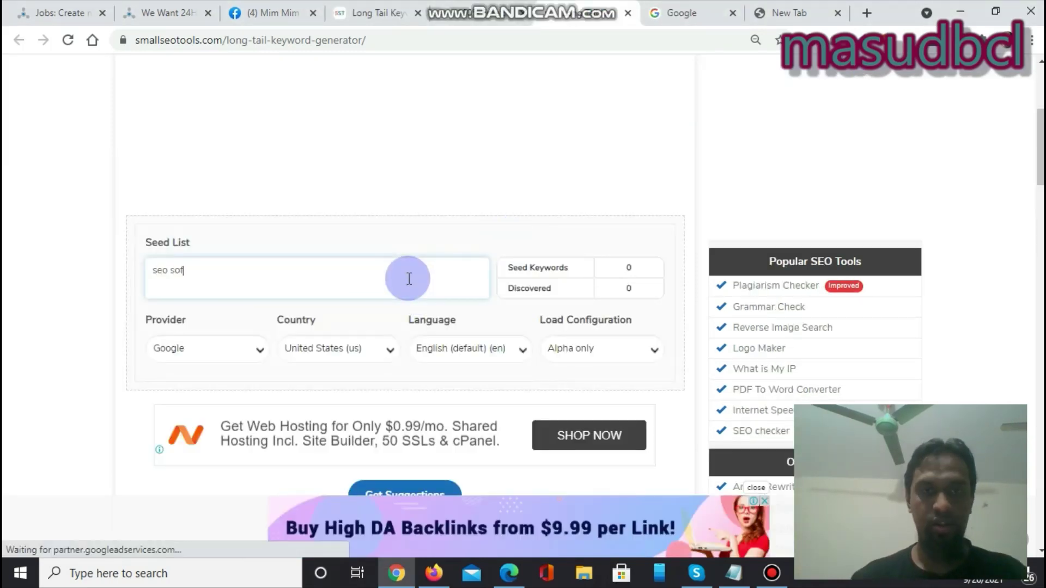
pyautogui.write('tware')
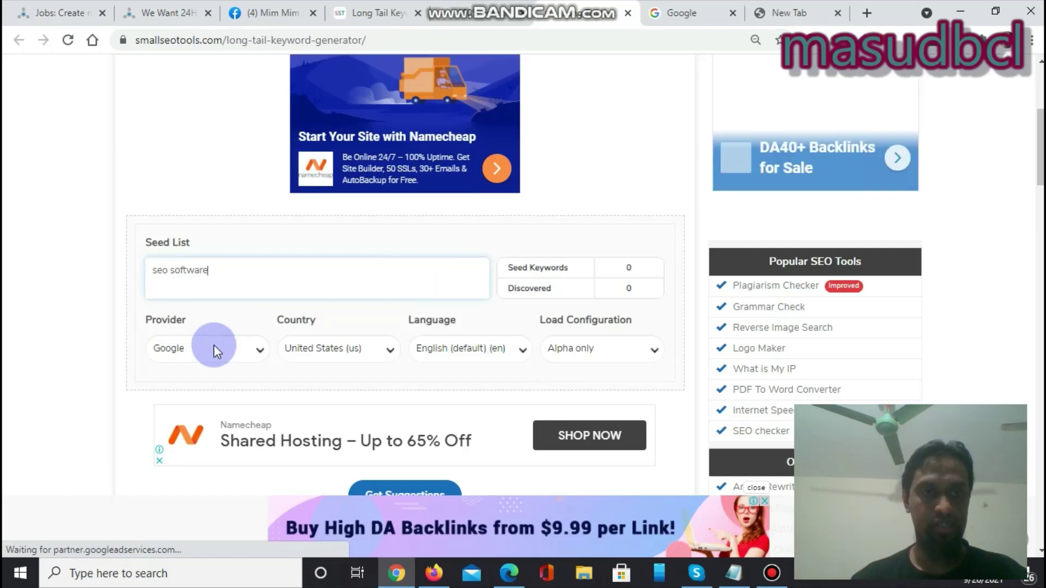
pyautogui.click(214, 349)
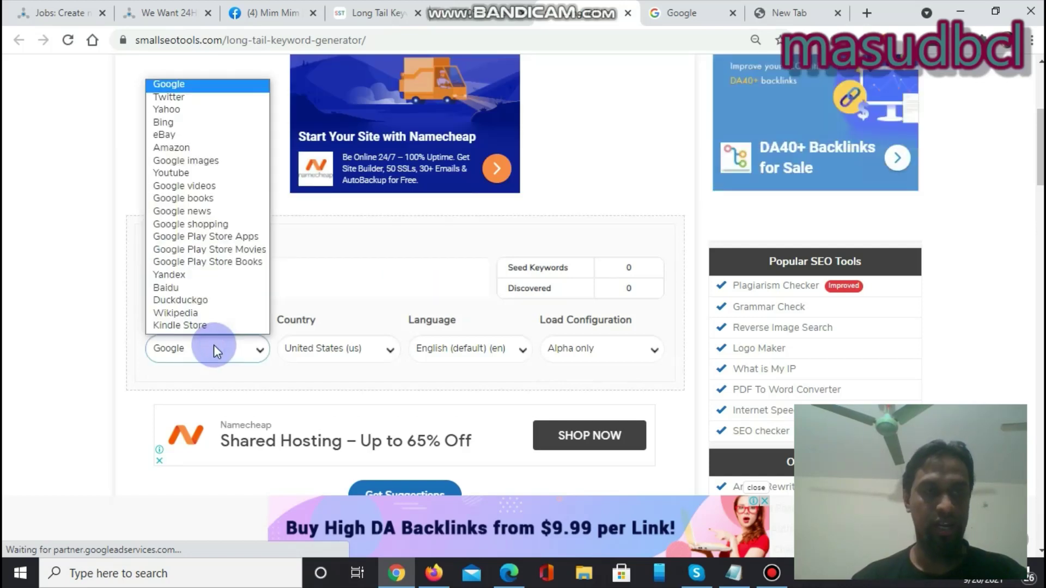
pyautogui.click(192, 87)
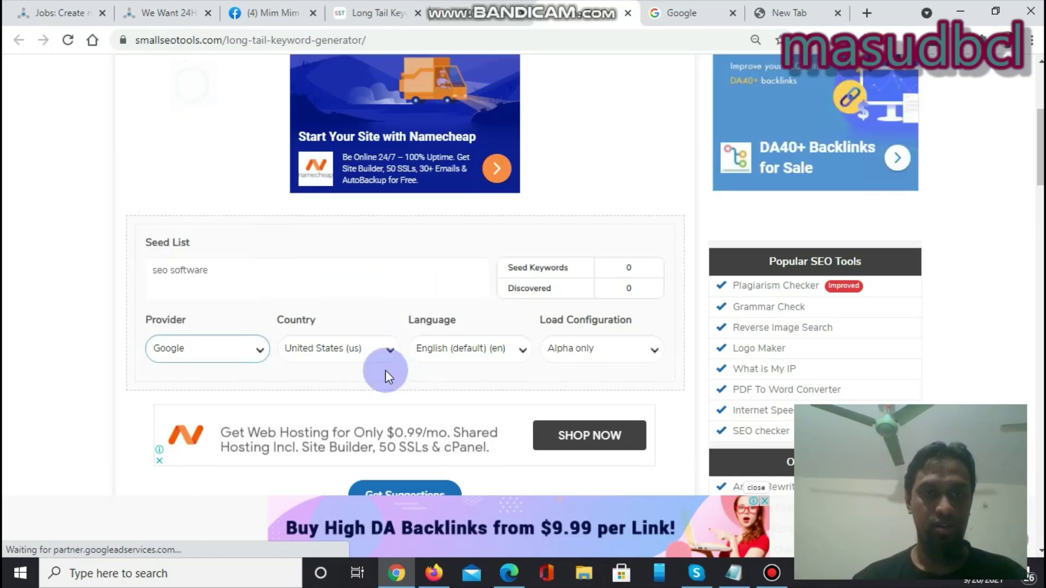
pyautogui.click(338, 348)
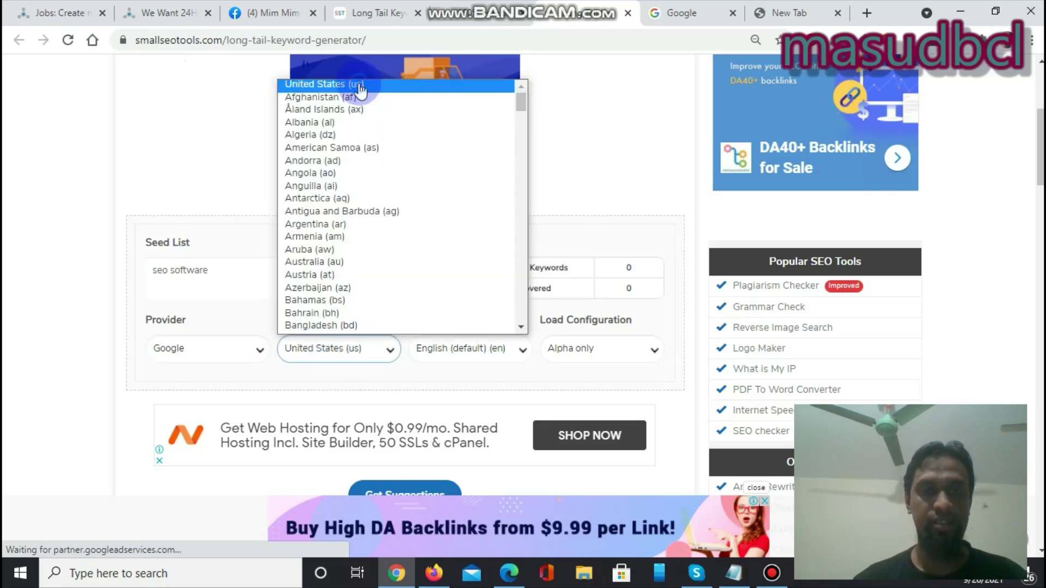
pyautogui.click(358, 82)
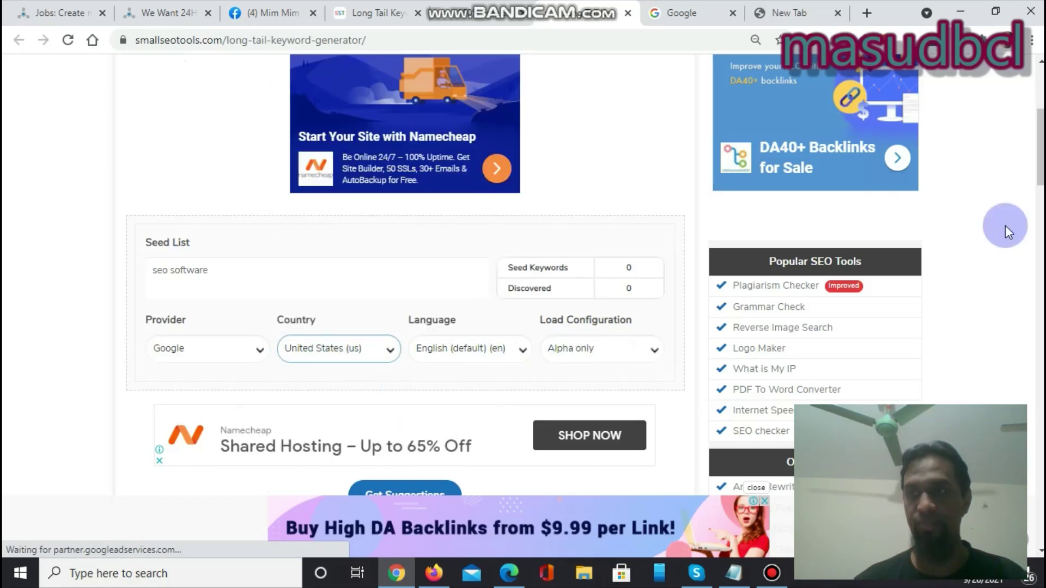
pyautogui.scroll(-2, 656, 360)
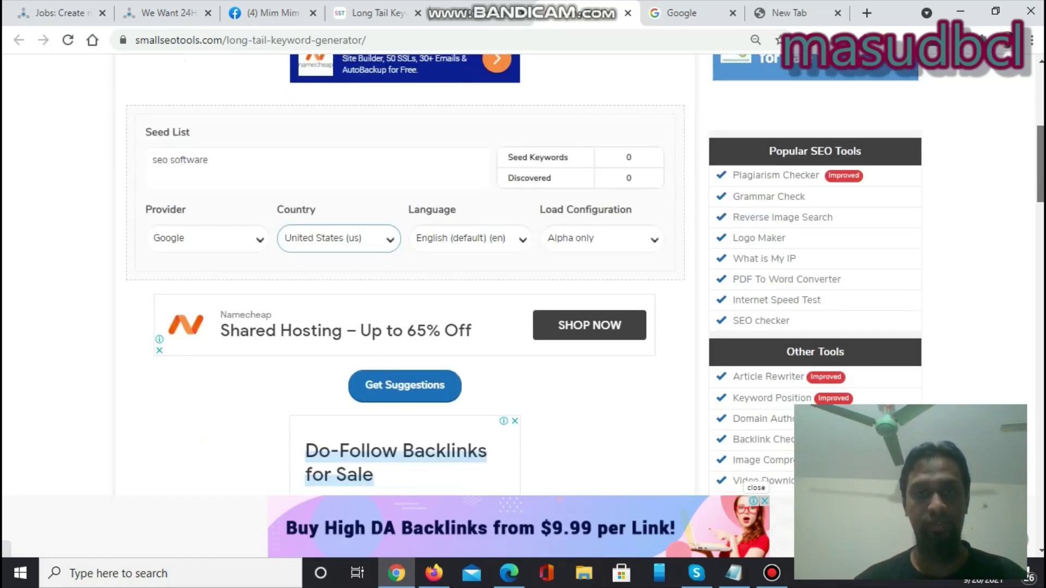
pyautogui.click(408, 381)
# Step: Scroll to the results and select the keyword rows down to 'seo software for agencies'
pyautogui.scroll(-2, 725, 320)
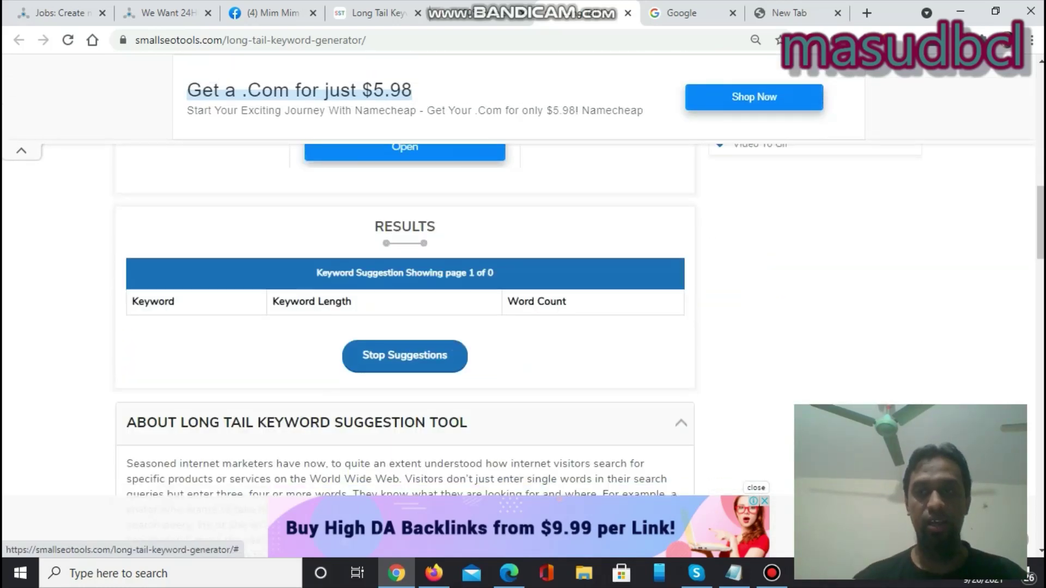
pyautogui.scroll(-3, 392, 307)
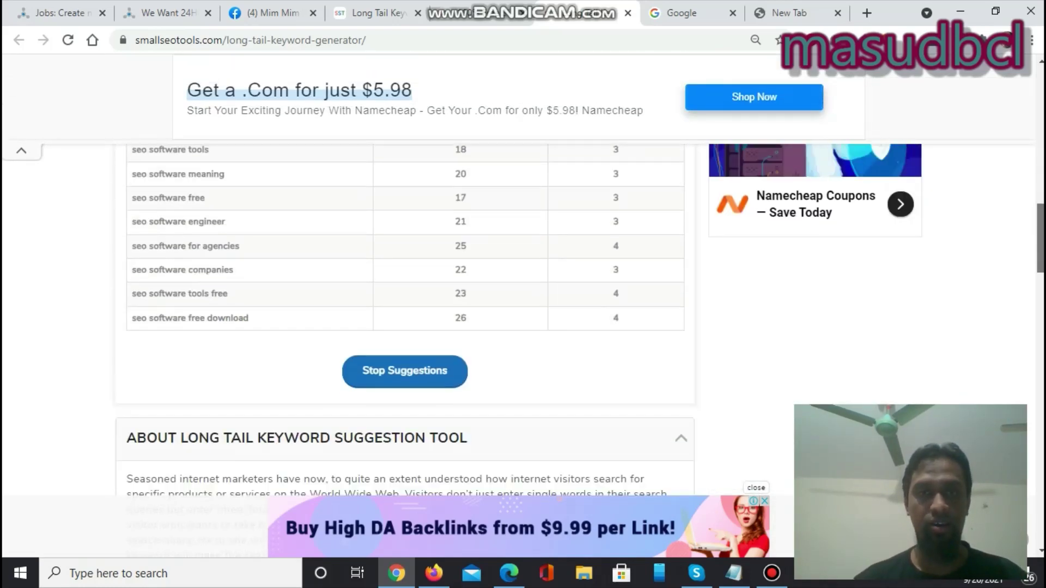
pyautogui.scroll(1, 392, 307)
pyautogui.moveTo(130, 215); pyautogui.dragTo(253, 382)
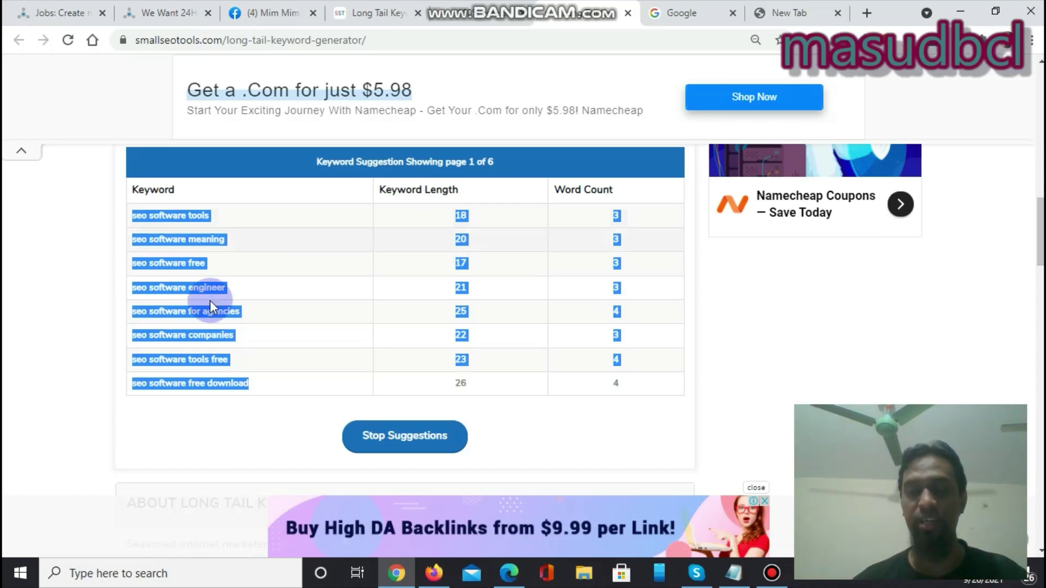
pyautogui.click(50, 225)
pyautogui.moveTo(130, 219); pyautogui.dragTo(247, 318)
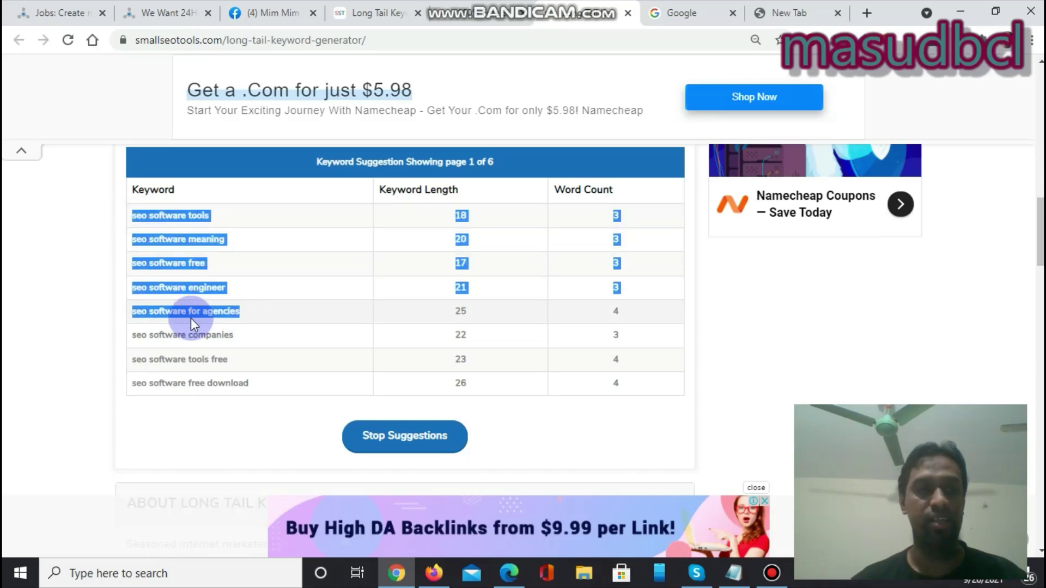
pyautogui.click(92, 313)
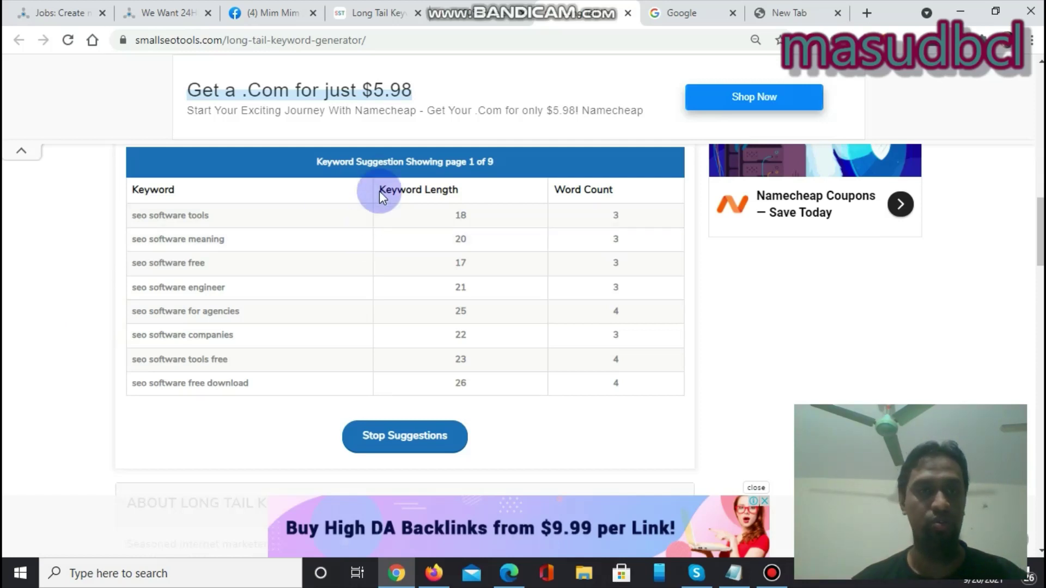
# Step: Select the first keyword's length 18 and word count 3
pyautogui.click(461, 216)
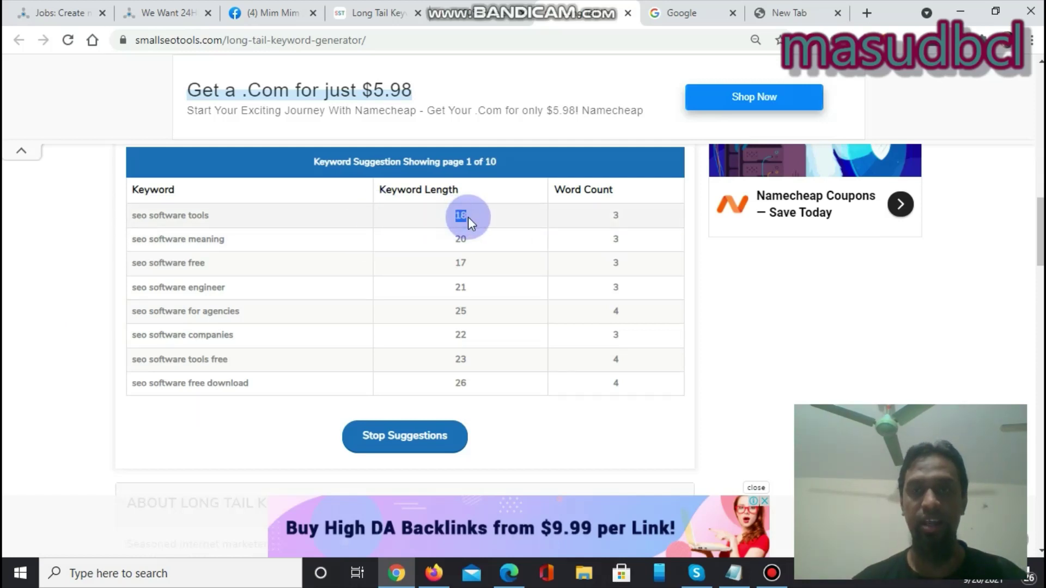
pyautogui.doubleClick(461, 216)
pyautogui.doubleClick(614, 217)
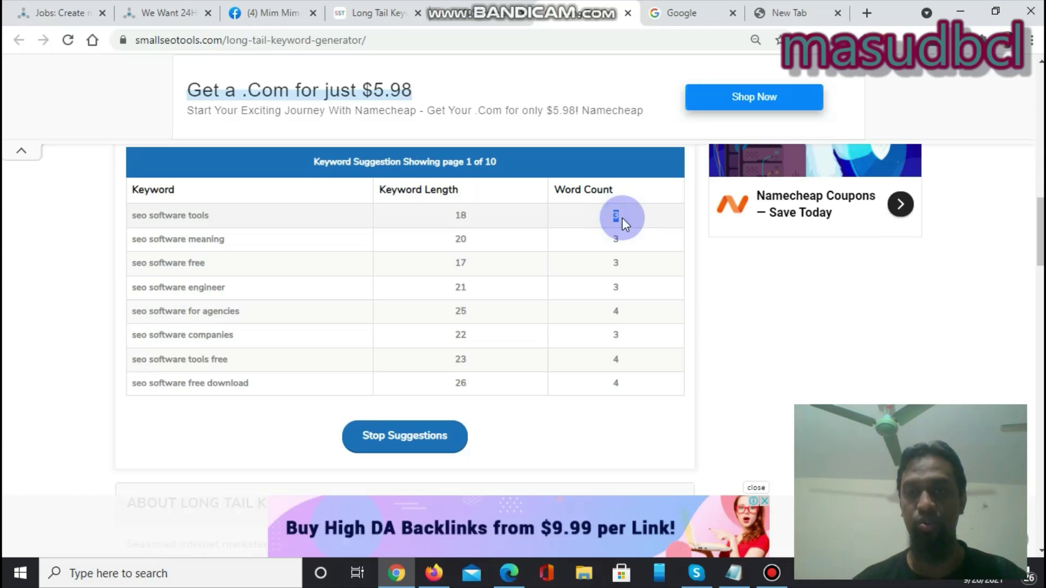